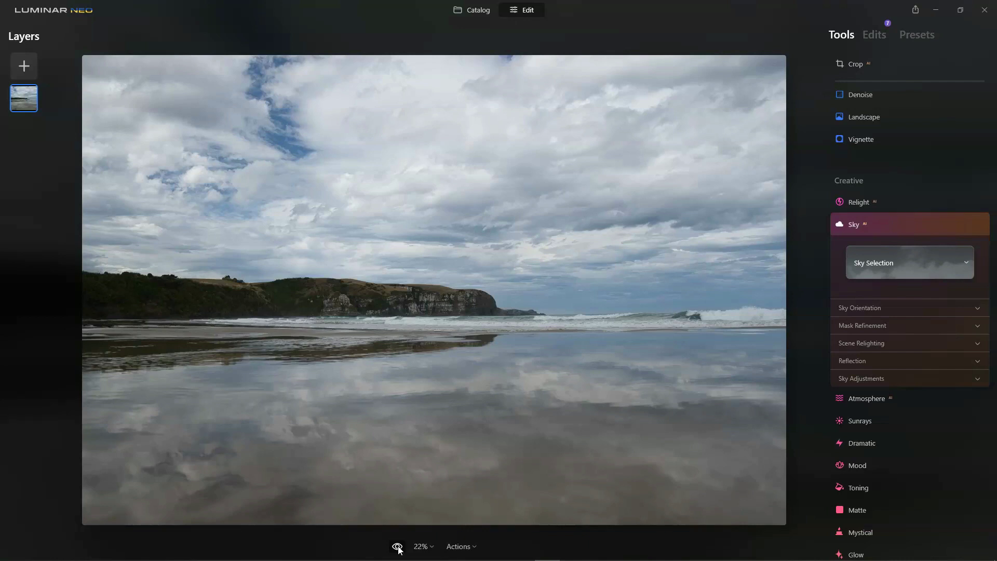
Compare with the earlier edit, then apply Actions > Revert to Original and scroll Tools to Essentials
left_click(397, 547)
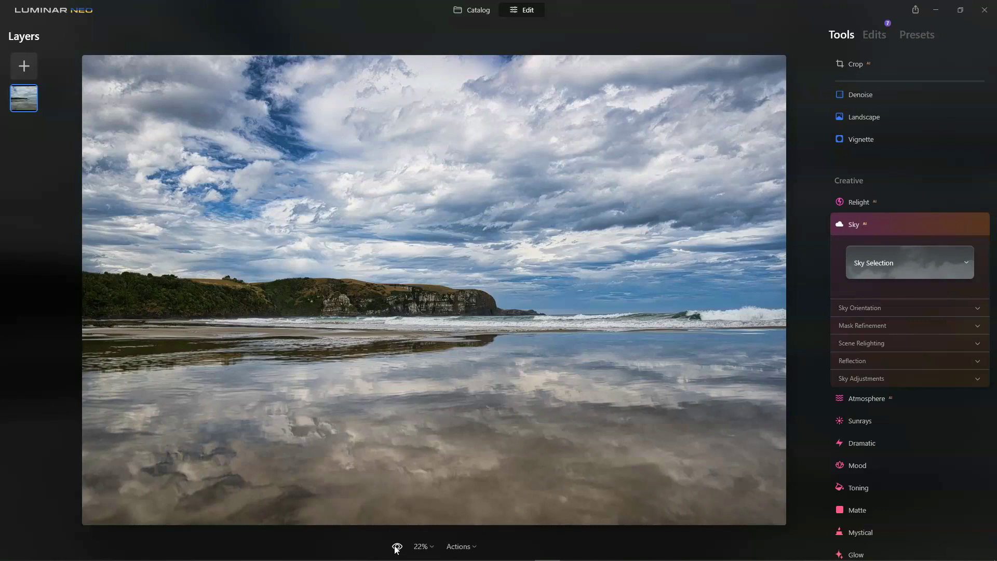
left_click(460, 547)
left_click(485, 526)
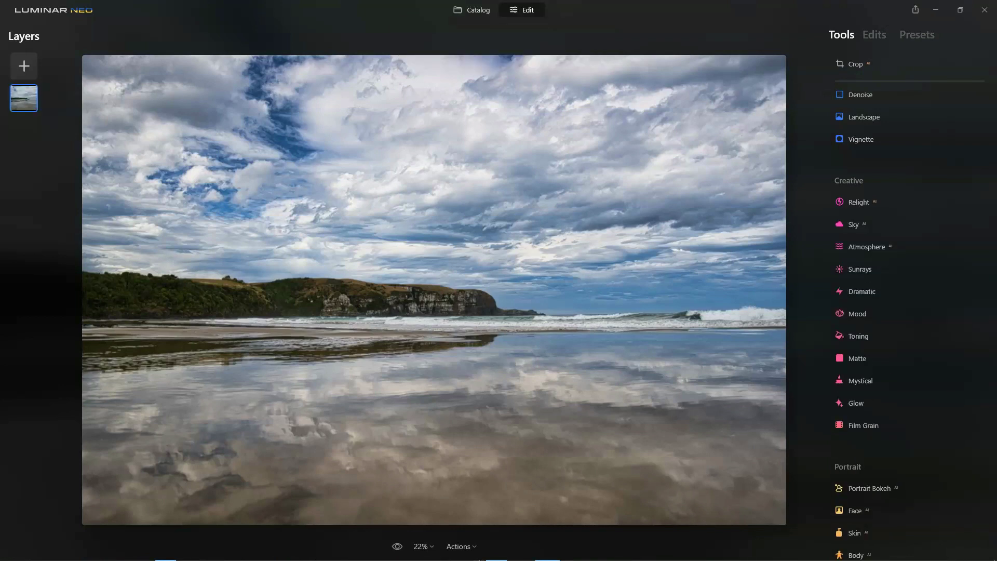
scroll(928, 300, "up", 5)
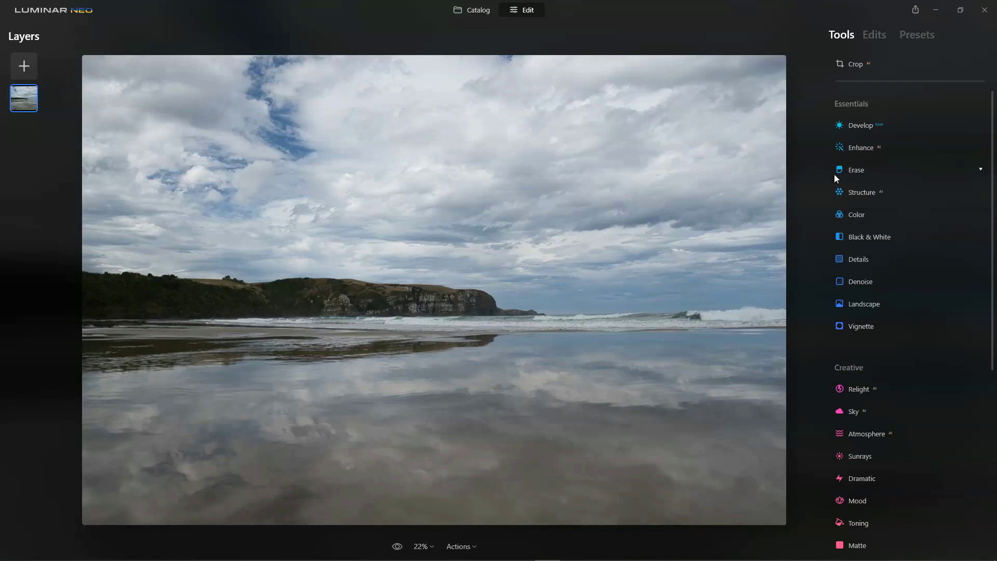
Set Enhance AI Accent to 54 and Sky Enhancer to 40 to deepen the sky
left_click(859, 149)
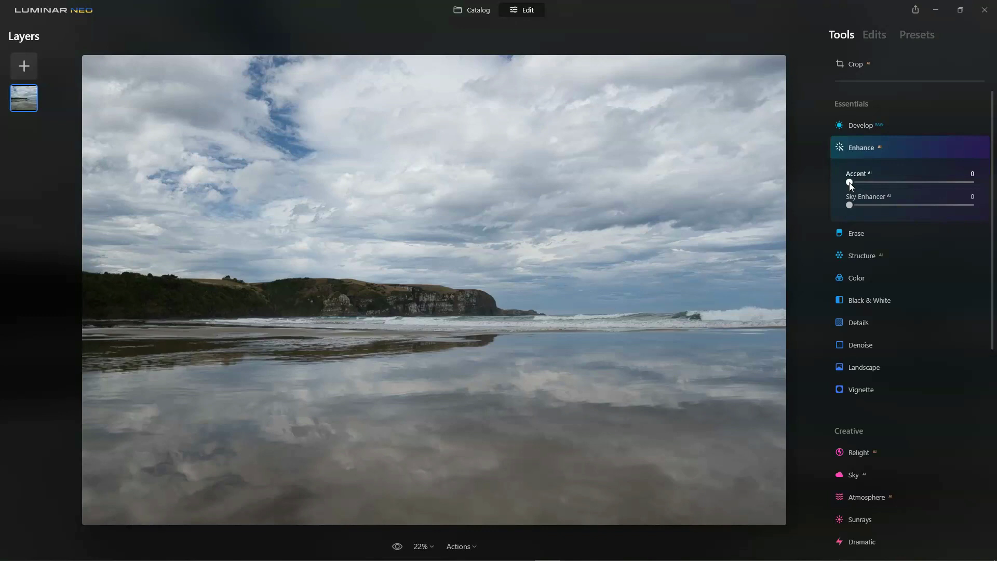
left_click_drag(849, 183, 993, 190)
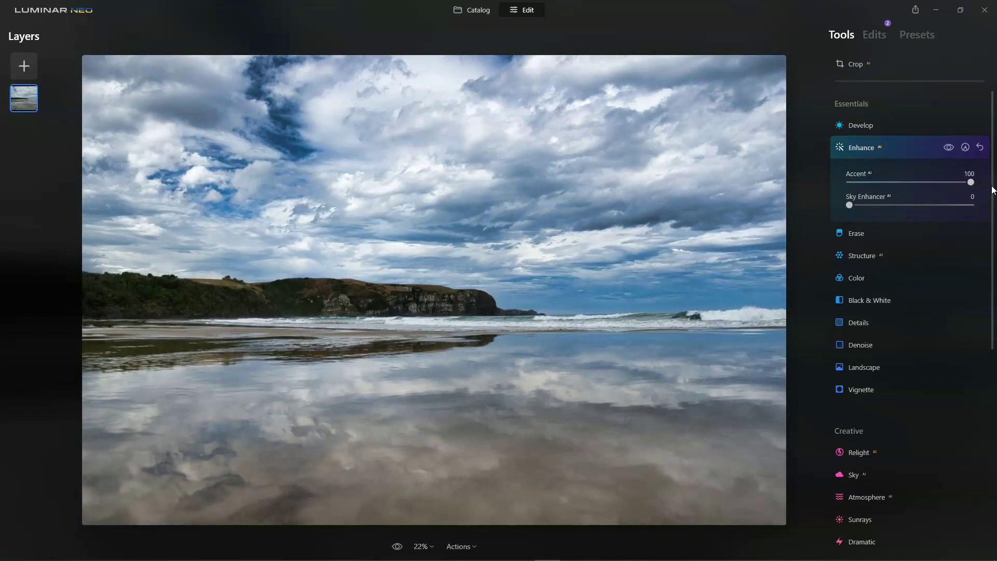
left_click_drag(971, 184, 913, 184)
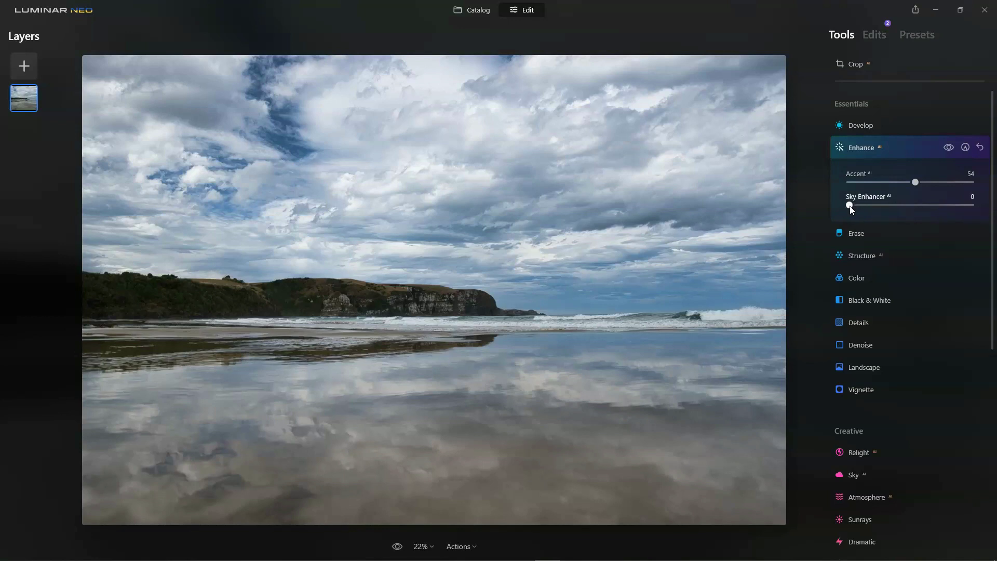
left_click_drag(852, 206, 898, 208)
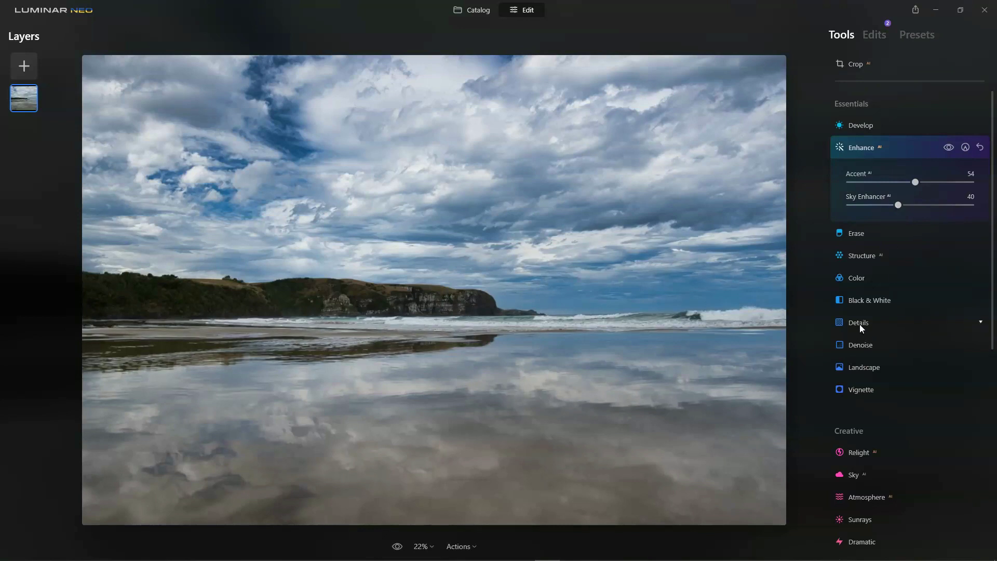
Give Structure AI an Amount of 15 with a small Boost for subtle cloud texture
left_click(854, 255)
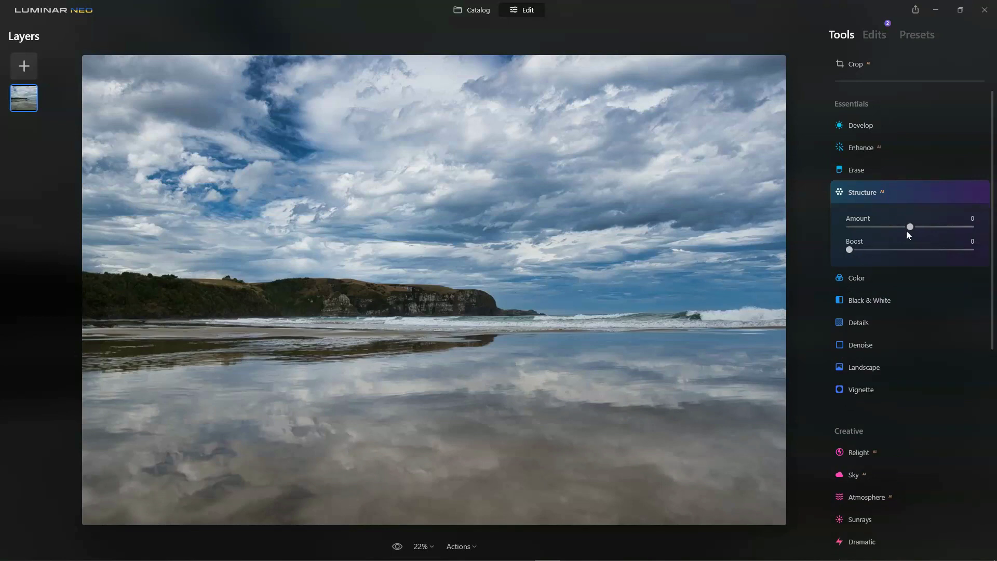
left_click_drag(911, 227, 974, 230)
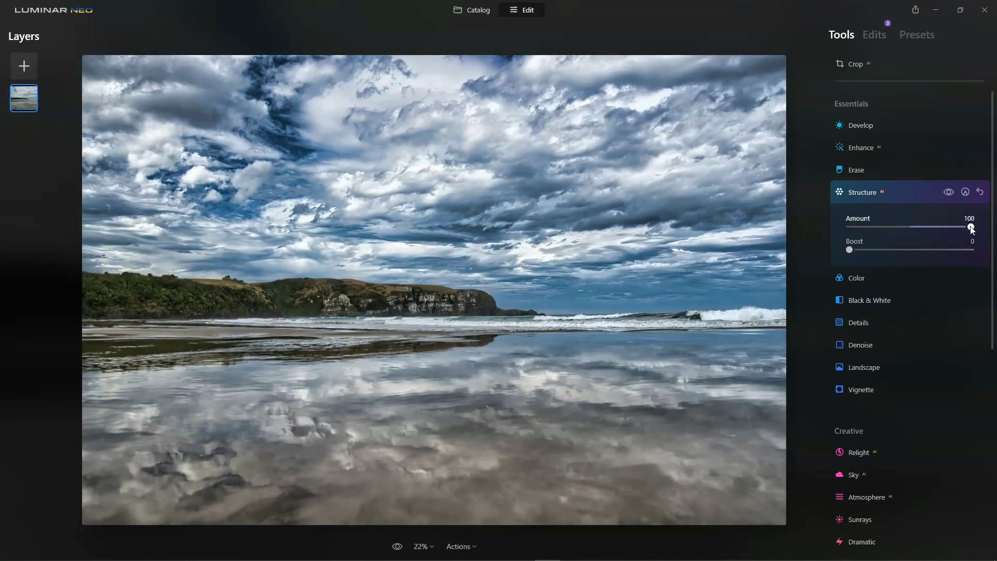
left_click_drag(971, 228, 923, 230)
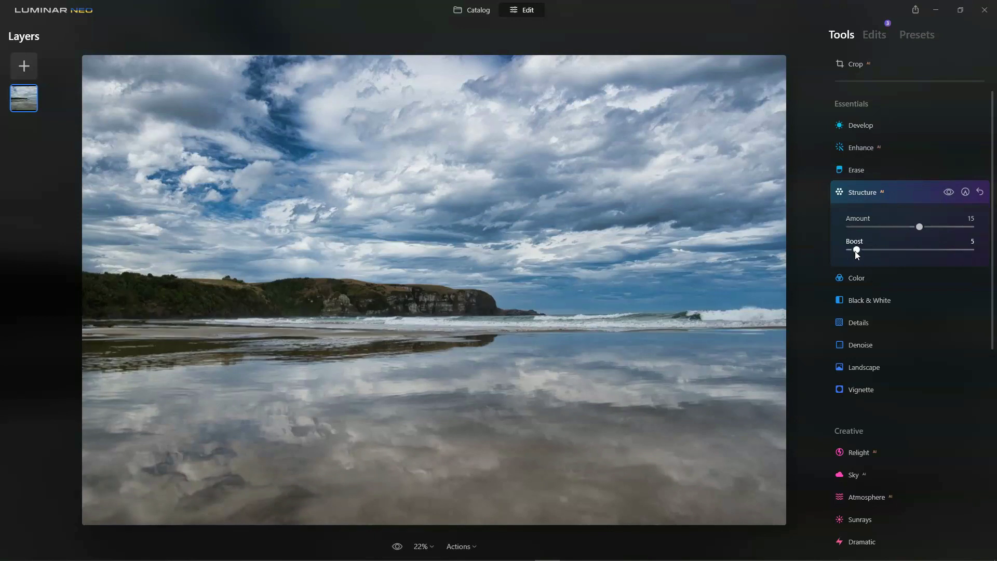
left_click_drag(855, 251, 874, 250)
left_click(857, 323)
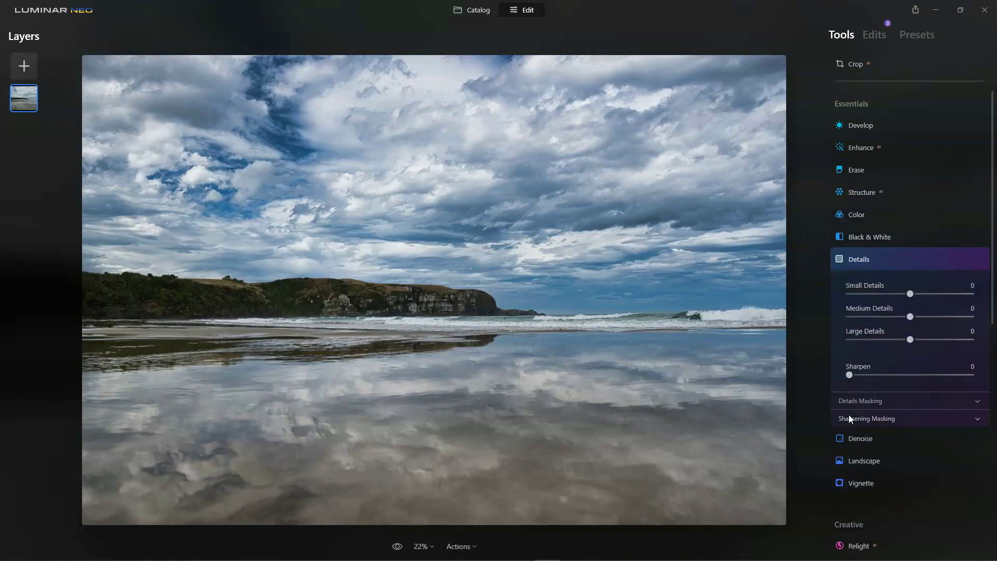
At 100% zoom on the cliffs, raise Small Details to 22 and compare with and without it
left_click(360, 291)
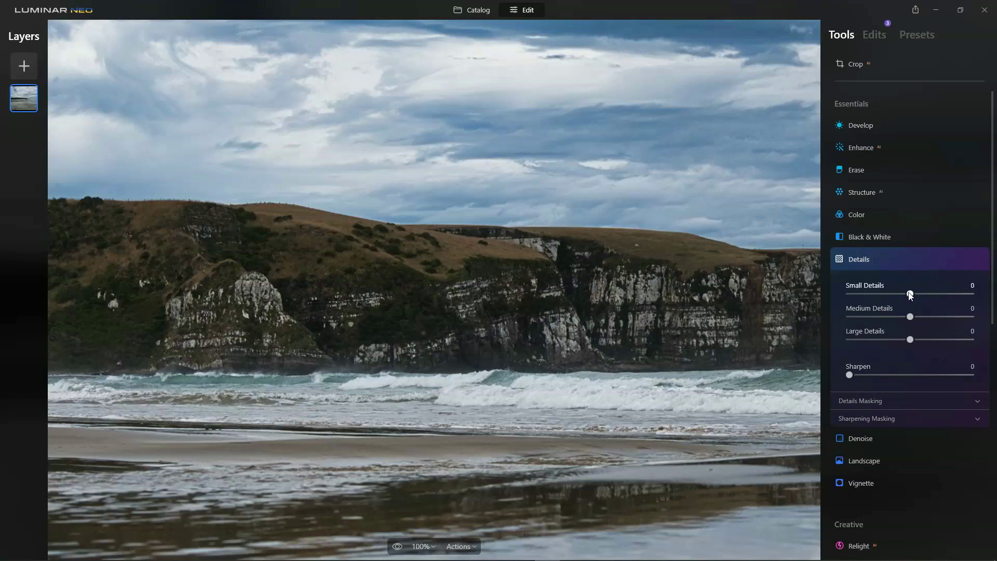
left_click_drag(912, 295, 920, 295)
left_click_drag(919, 294, 924, 294)
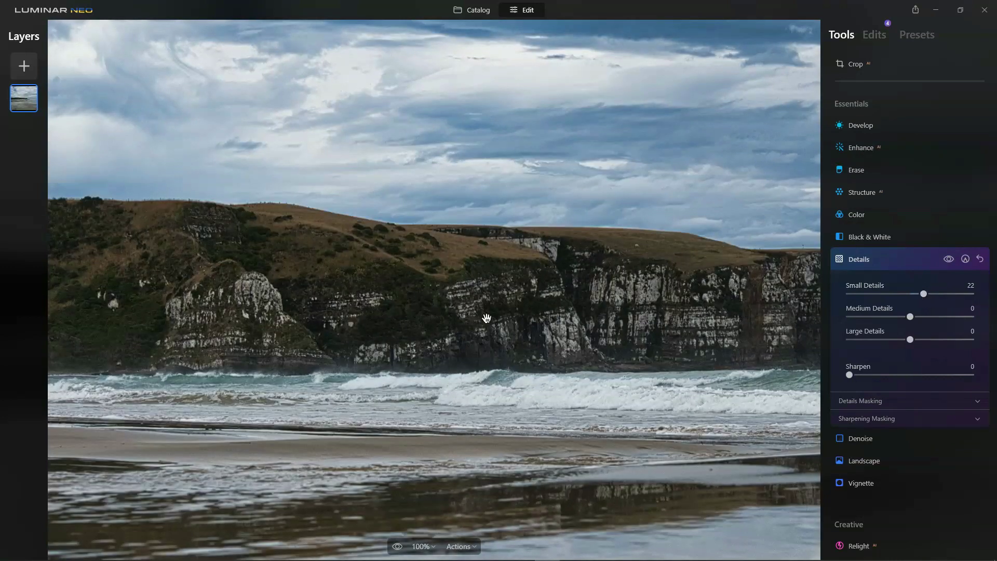
left_click(397, 547)
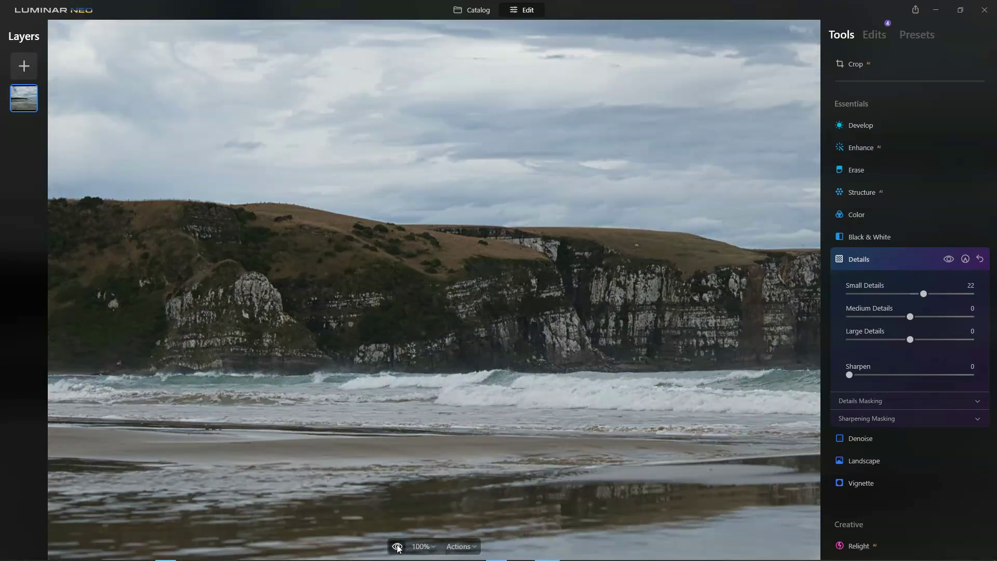
left_click(398, 547)
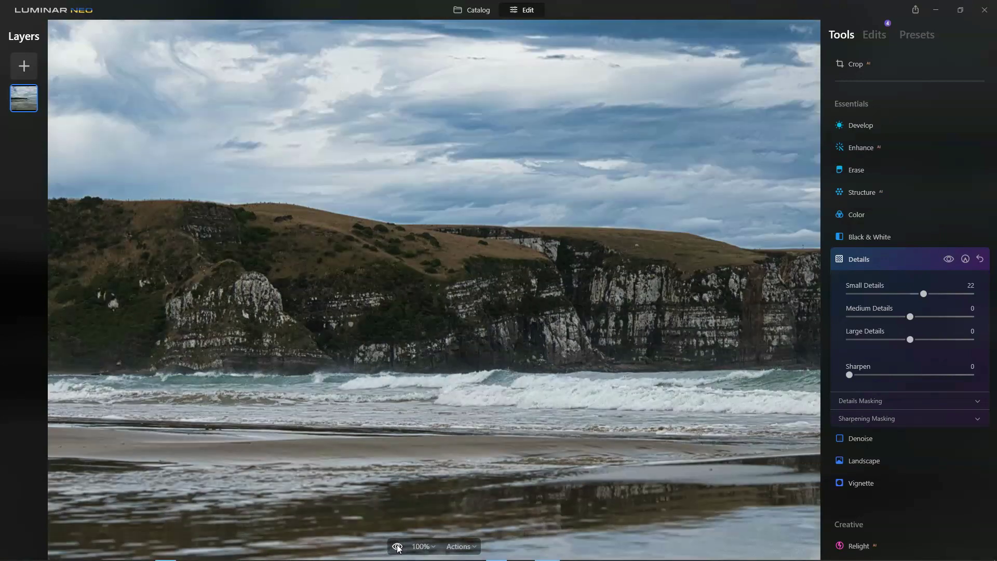
left_click(948, 259)
left_click(949, 259)
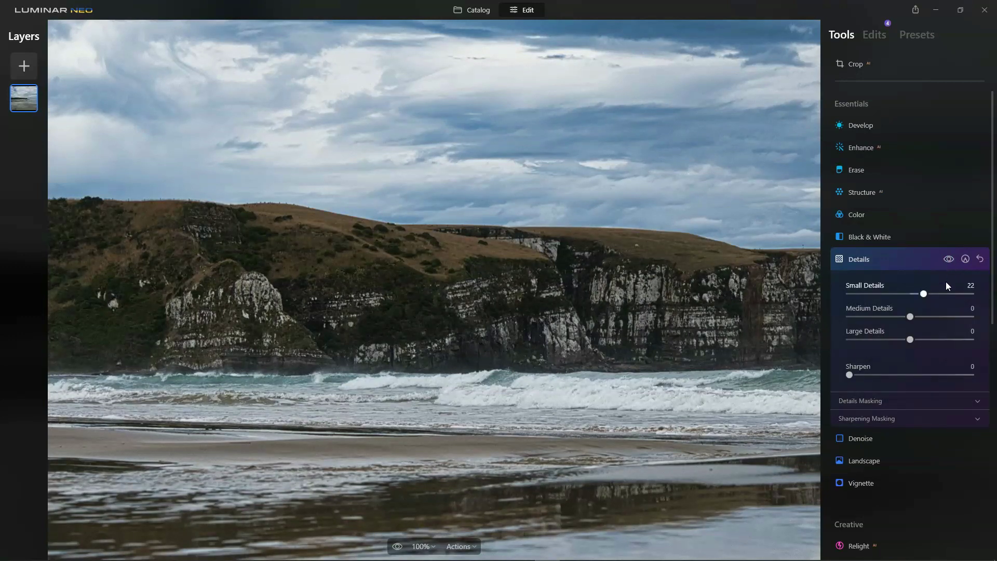
Settle Small Details at 26 and fit the whole photo back on screen
left_click(933, 294)
left_click_drag(933, 294, 927, 294)
left_click(529, 185)
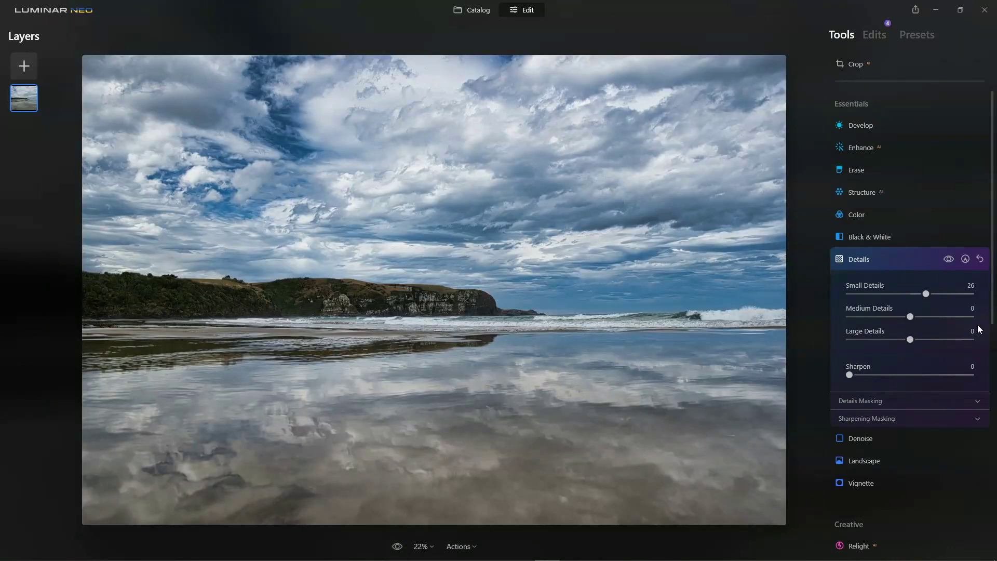
left_click(861, 483)
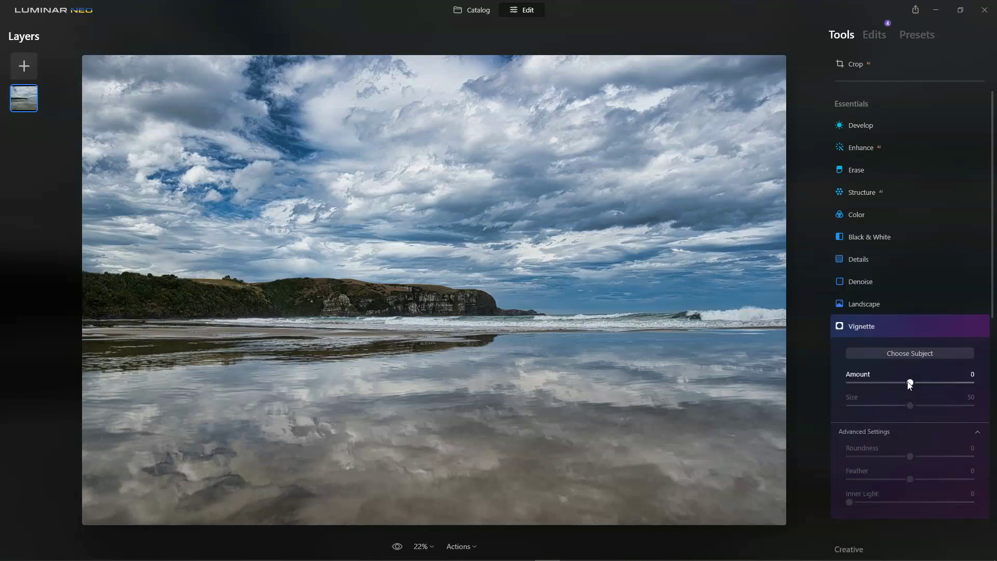
Darken the edges with Vignette Amount -42 and keep the centre bright with Inner Light 32
left_click_drag(910, 383, 793, 391)
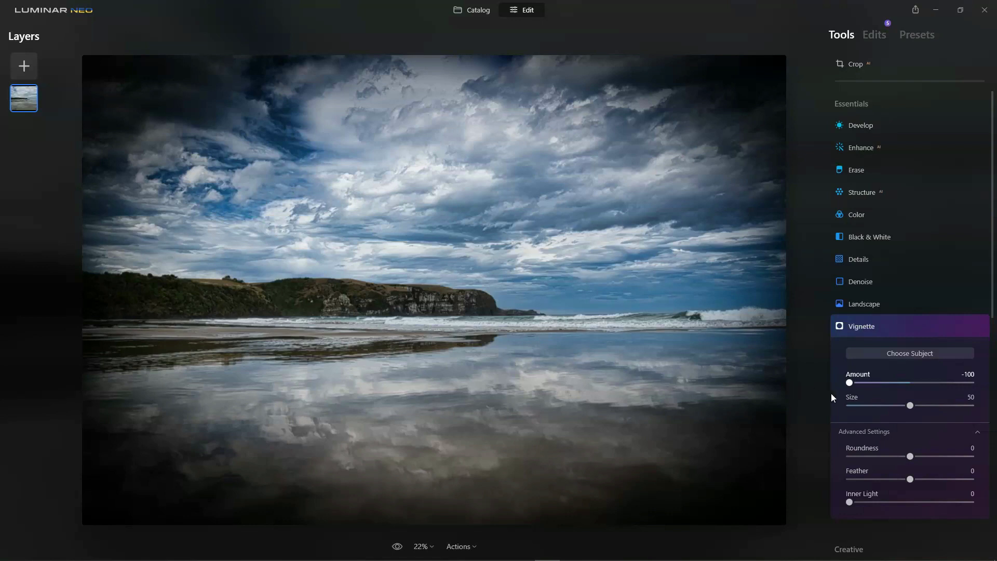
left_click_drag(849, 383, 888, 396)
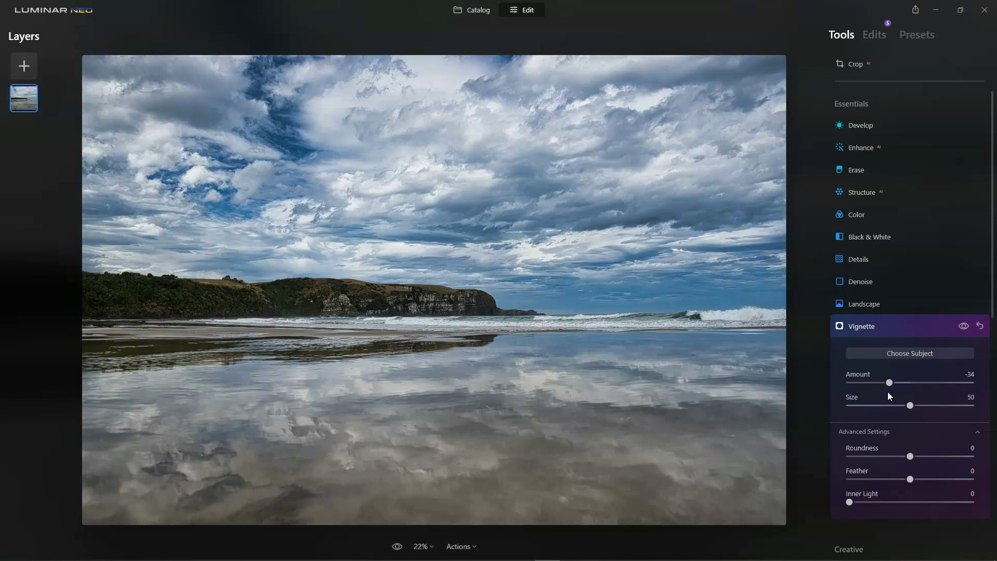
left_click_drag(888, 383, 808, 384)
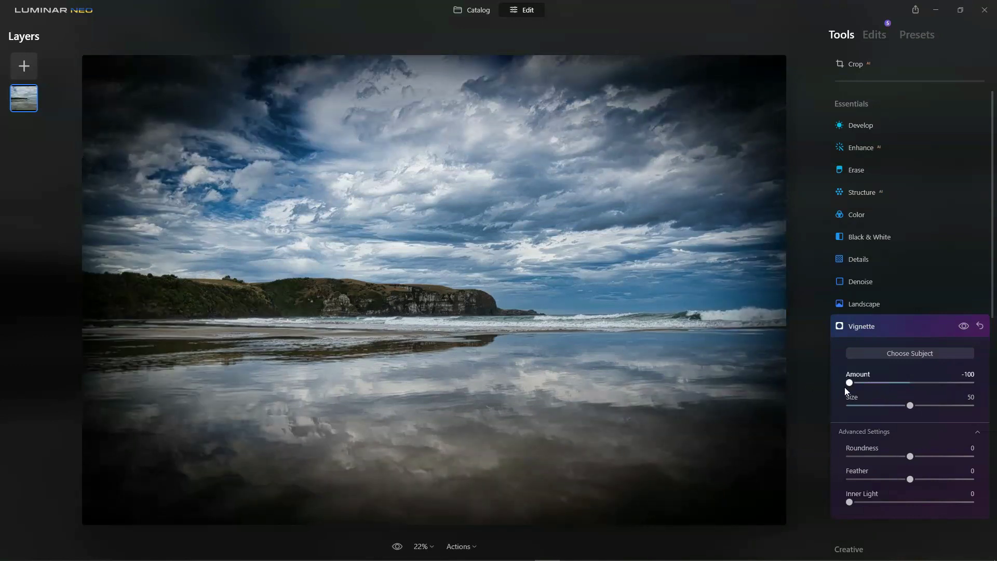
left_click_drag(846, 388, 884, 388)
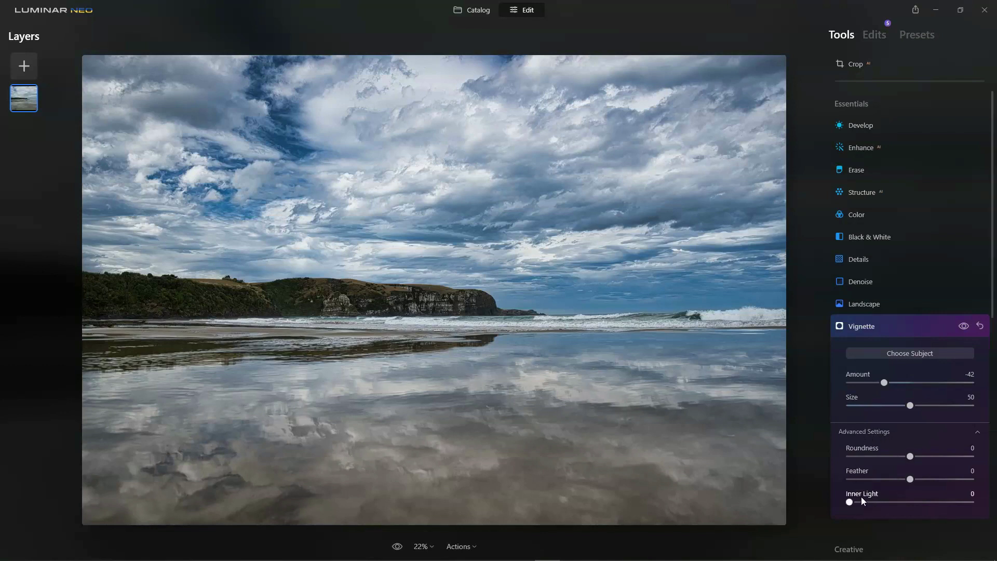
left_click_drag(853, 503, 887, 501)
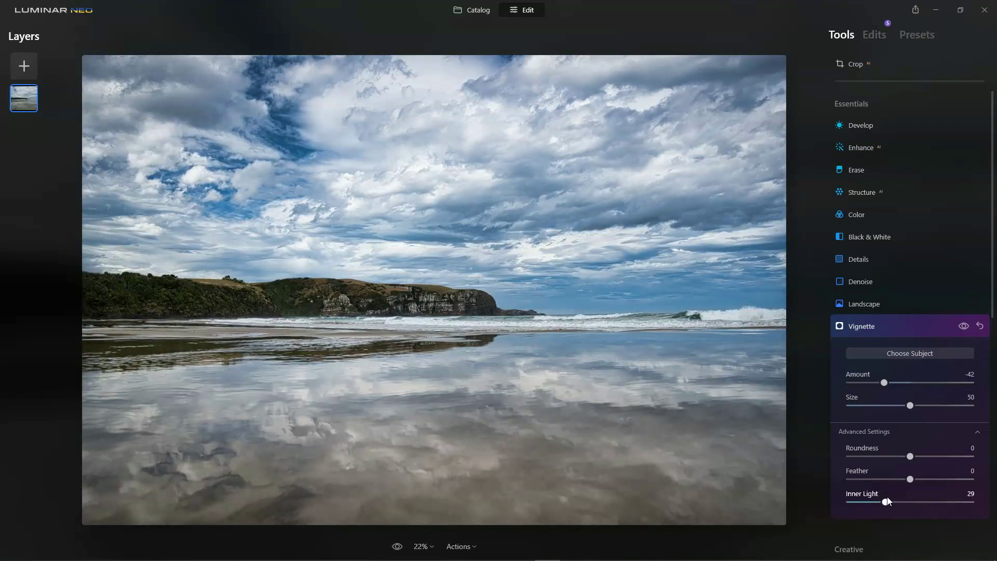
left_click_drag(886, 502, 889, 502)
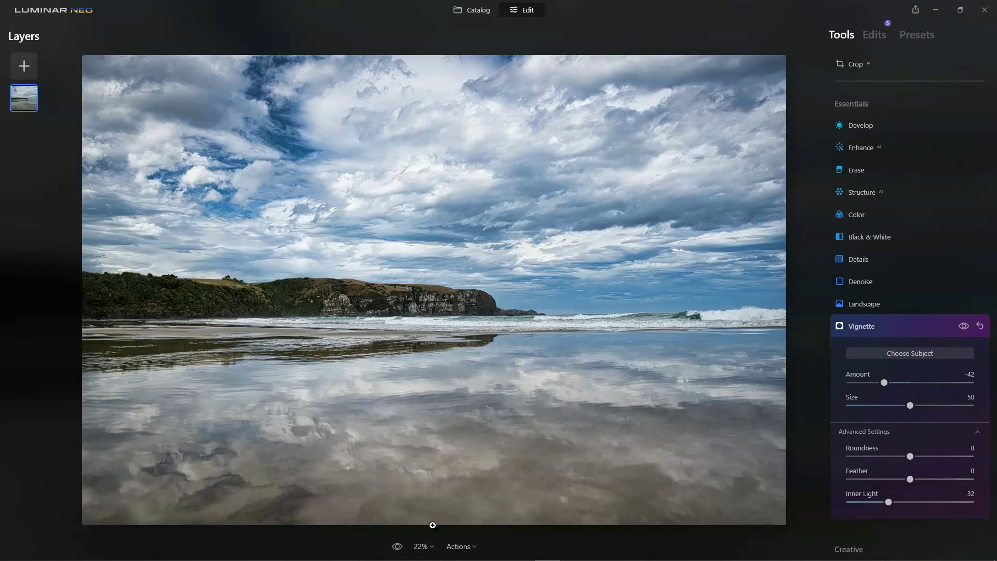
left_click(397, 548)
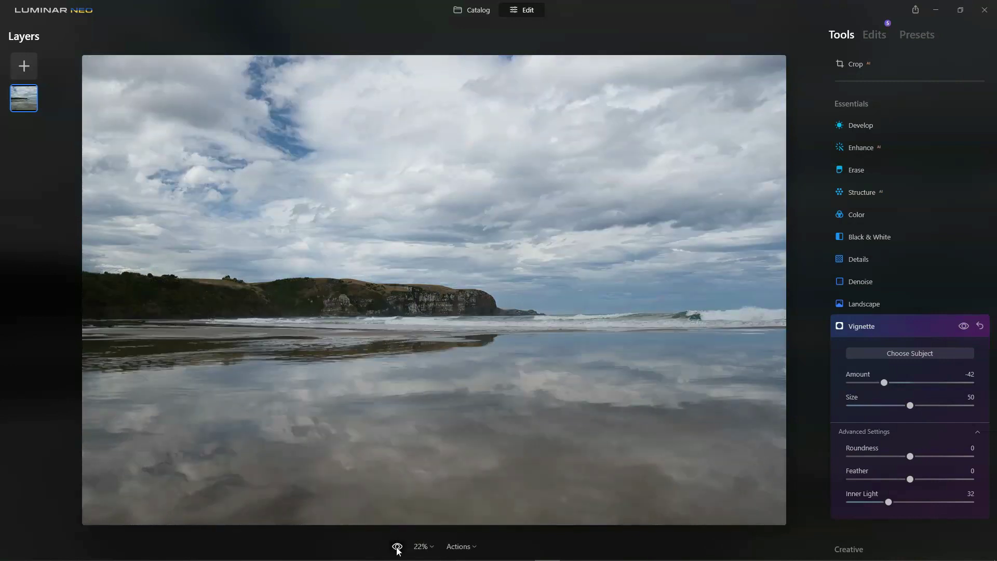
left_click(397, 547)
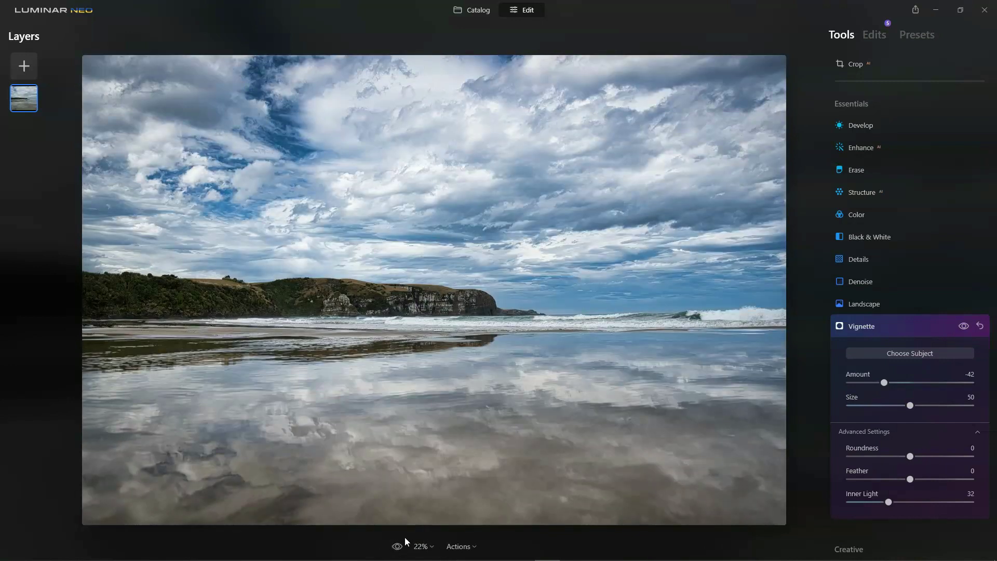